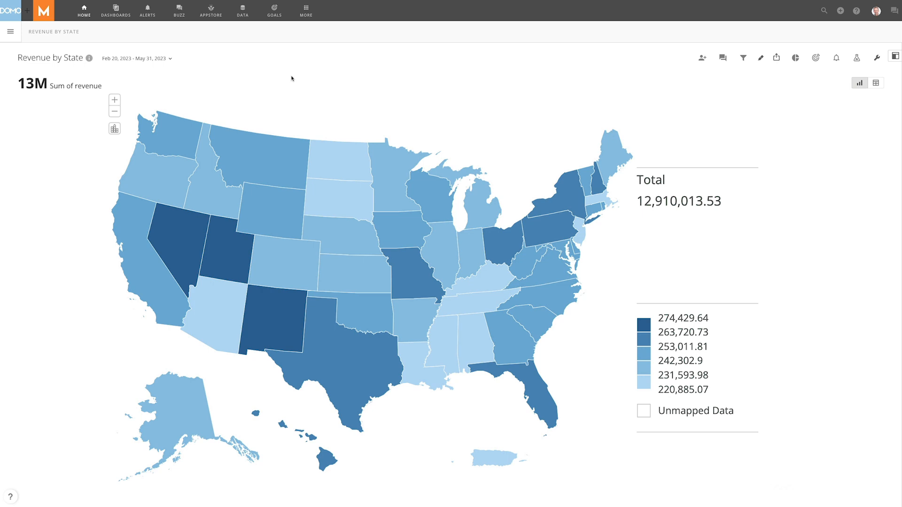
- Open the management page for user attributes in the admin settings
mouse_move(329, 162)
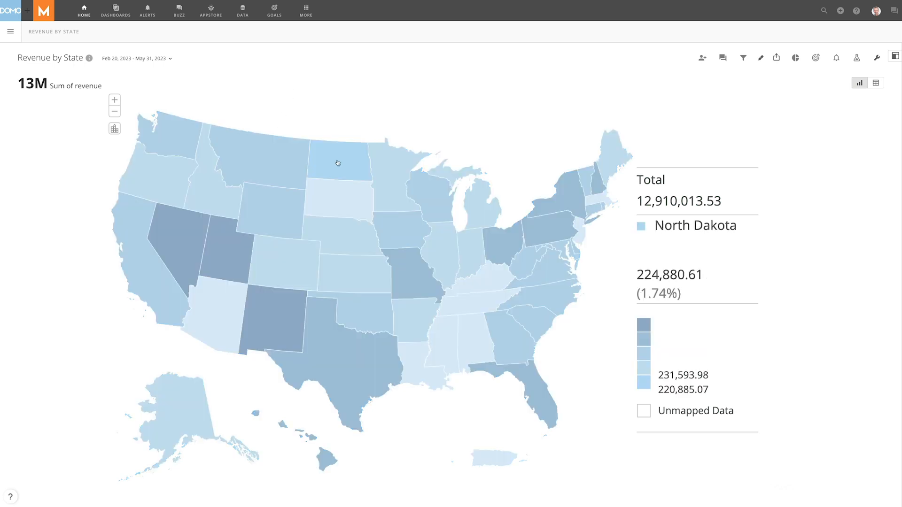
mouse_move(391, 172)
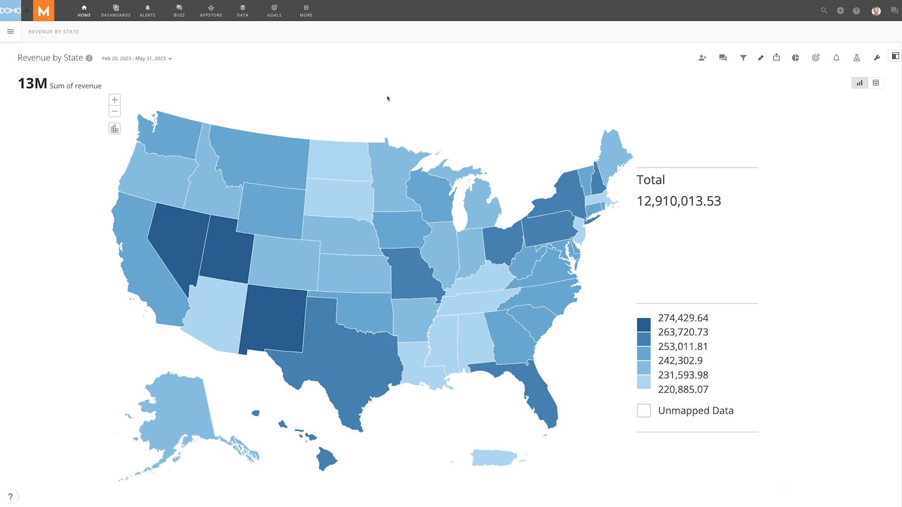
click(312, 17)
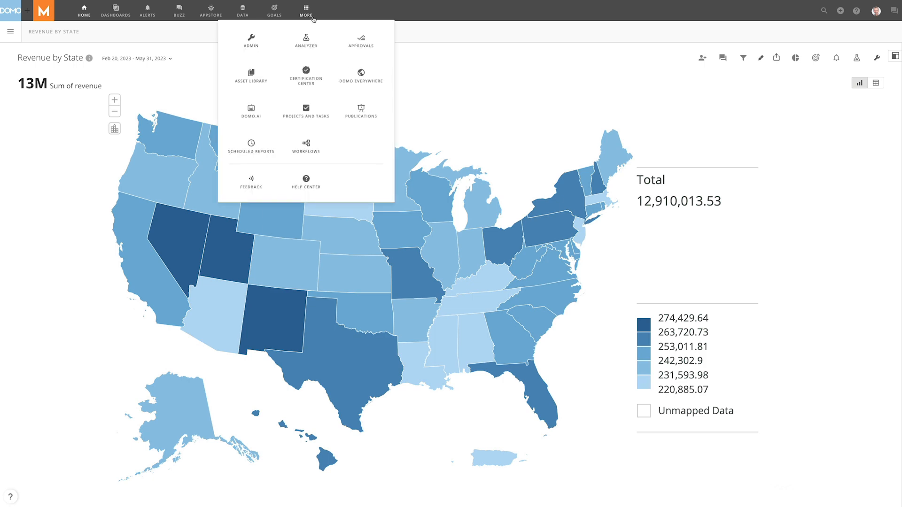
click(256, 42)
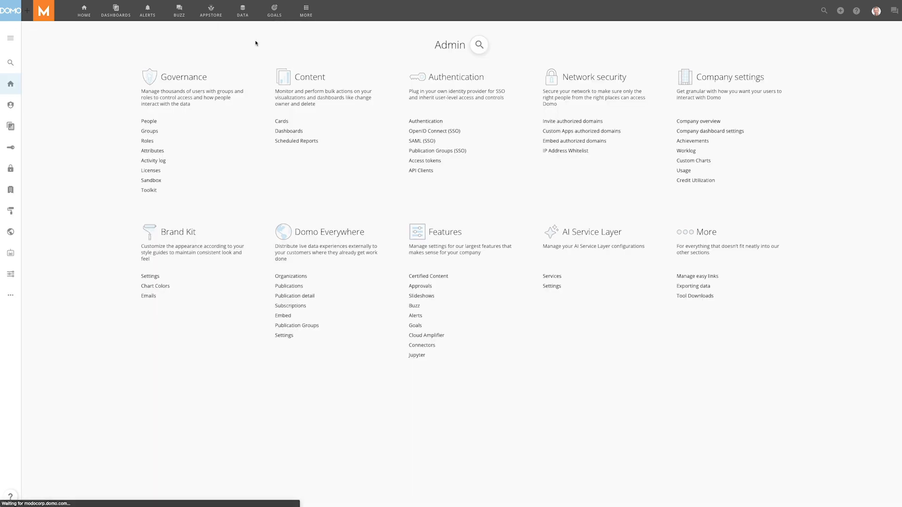
click(174, 151)
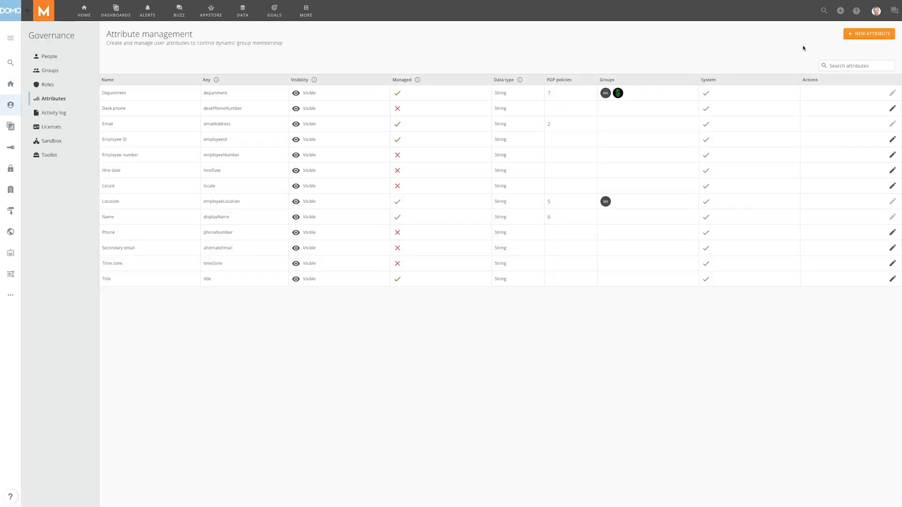
- Start a new attribute named Territory.States with the description "Indicates which states the user has in their sales territory"
click(855, 36)
text(Territory.States)
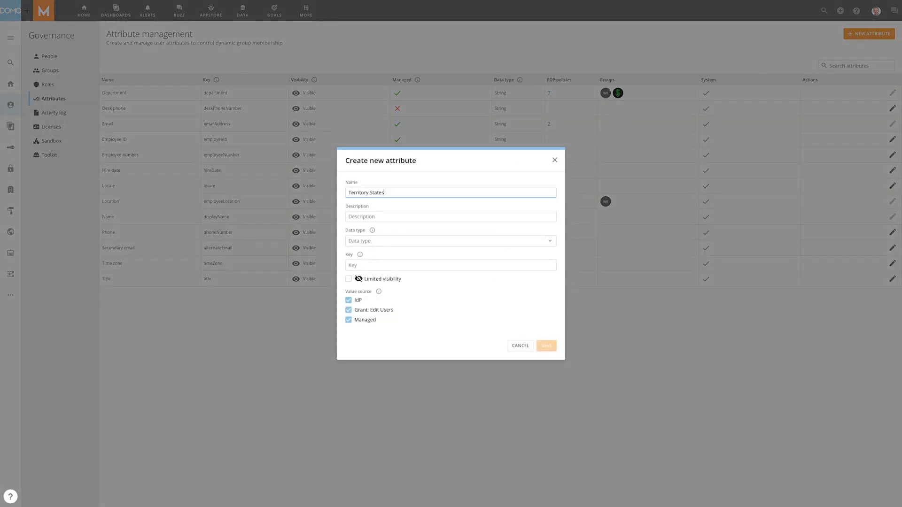
click(360, 217)
text(Indicates which states the user has in their sales territory)
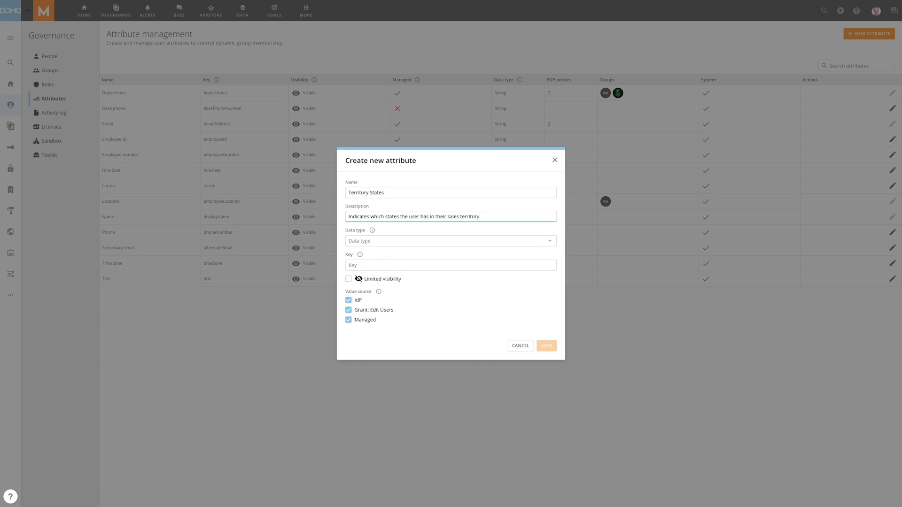
- Set the new attribute's data type to String list and its key to TerritoryStates, and save the attribute
click(362, 242)
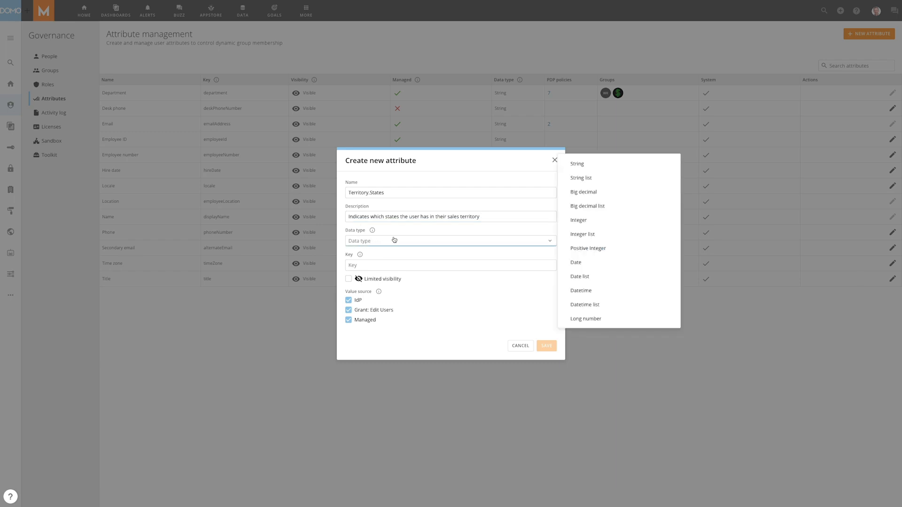
click(584, 179)
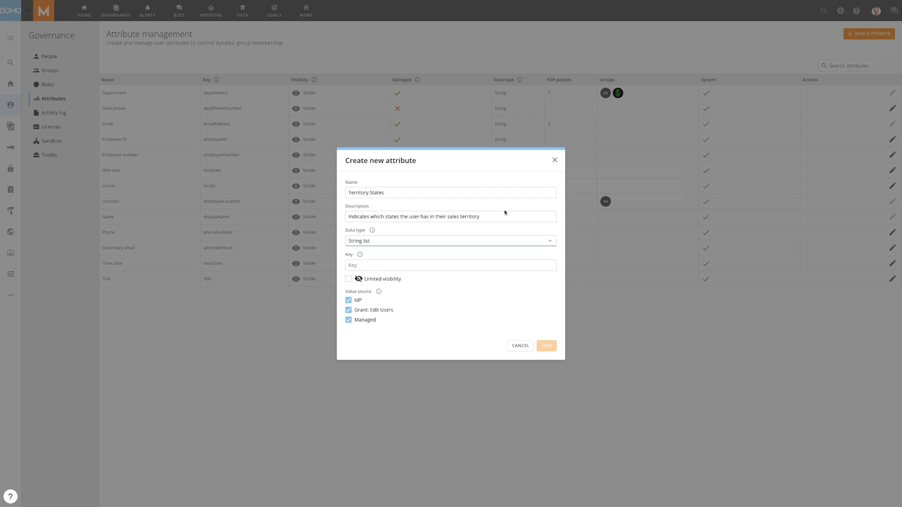
click(360, 266)
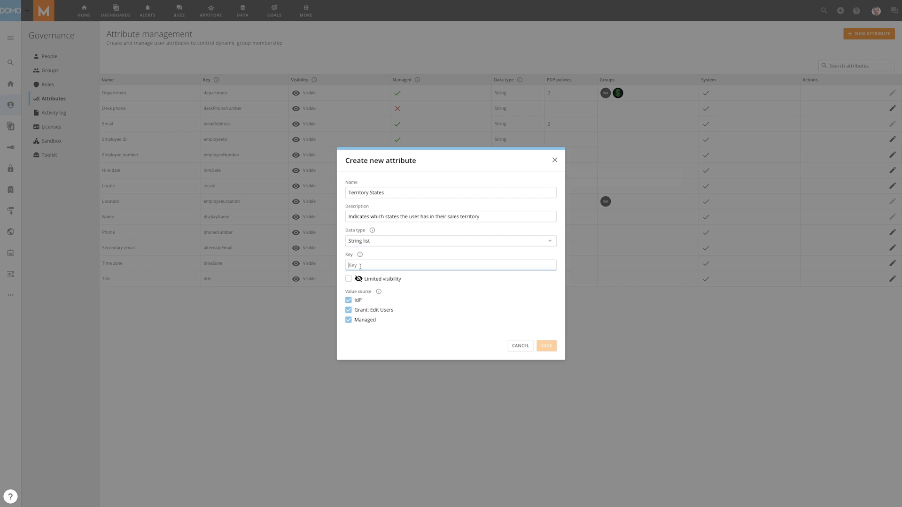
text(TerritoryStates)
mouse_move(405, 281)
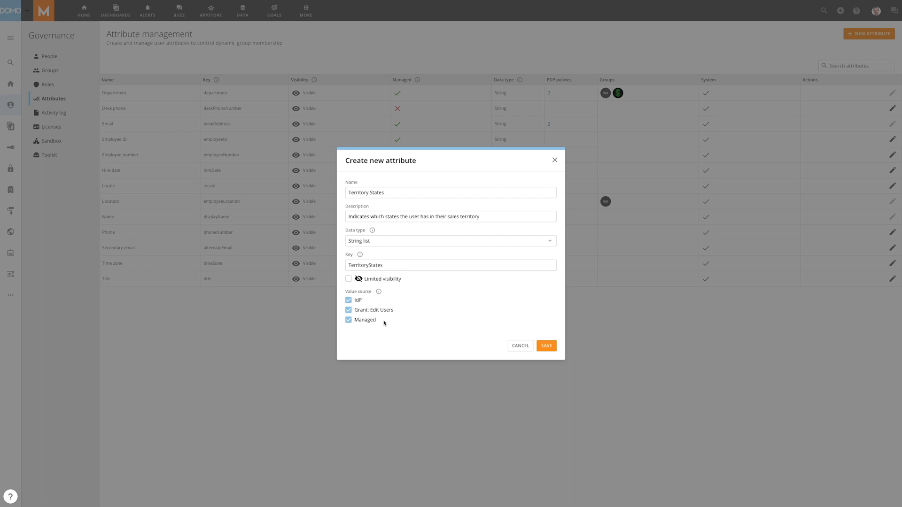
click(547, 345)
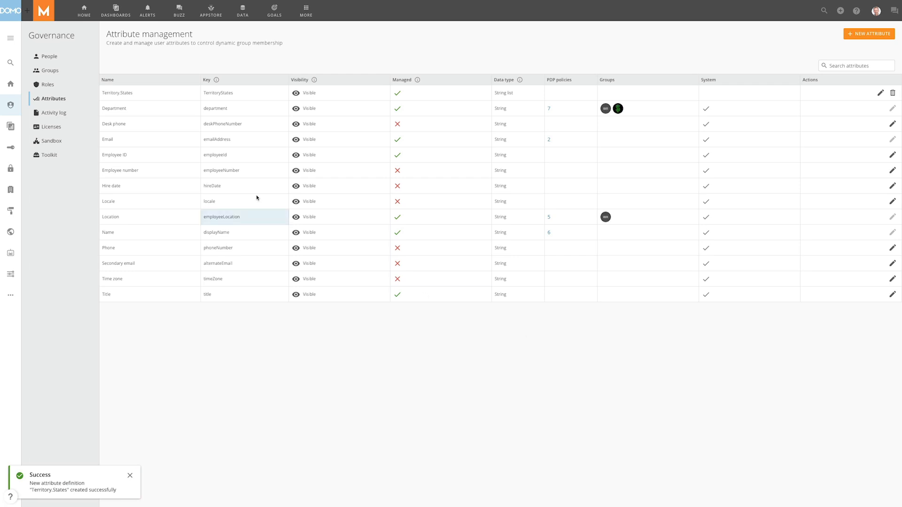
mouse_move(160, 99)
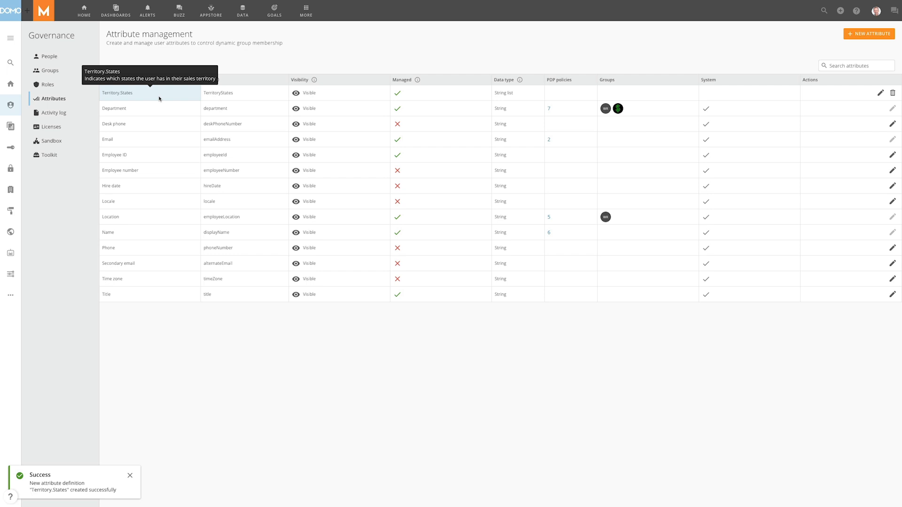
- Search the people list by first name and open the profile of the matching Sales Representative
click(70, 60)
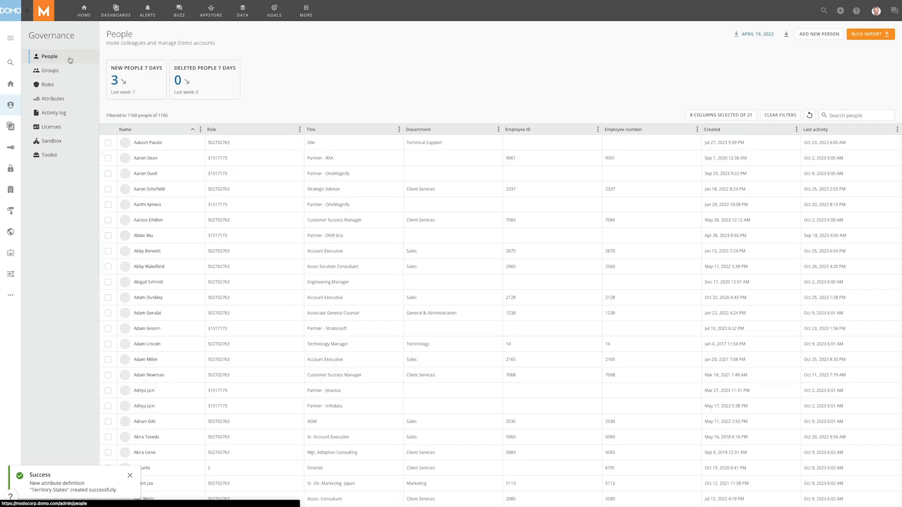
click(841, 115)
text(L)
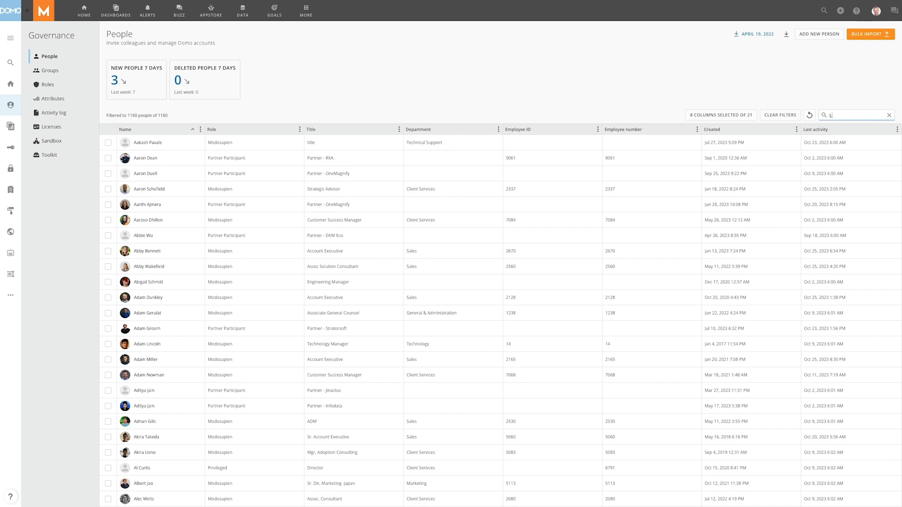
text(ance)
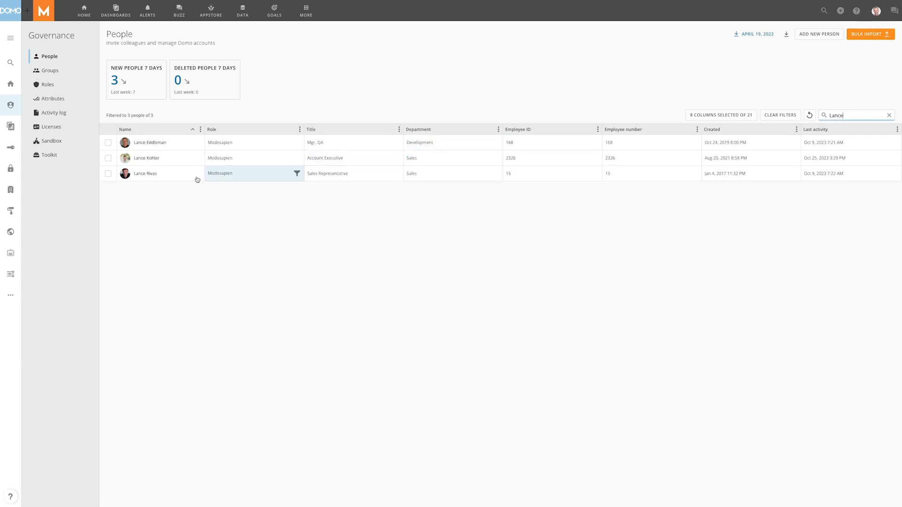
click(145, 173)
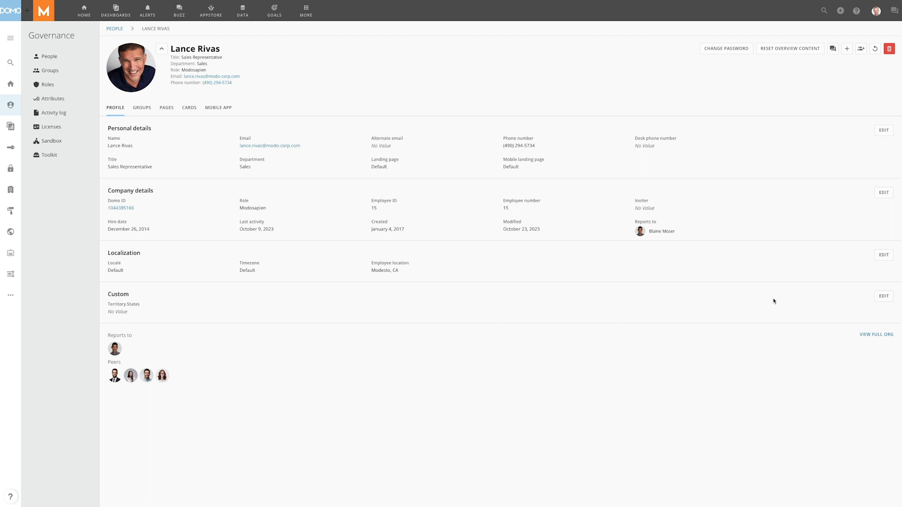
- Add Washington, Oregon and California as Territory.States values in the sales representative's custom attributes, and save the profile
click(883, 297)
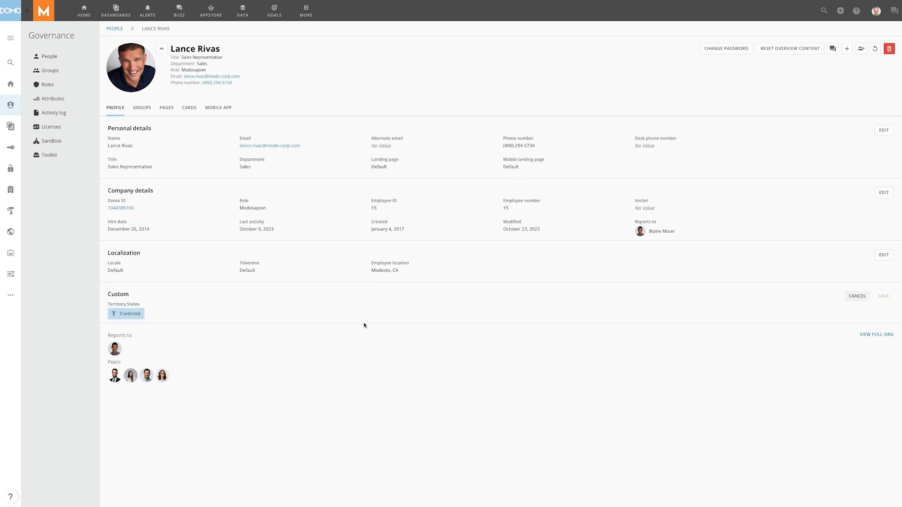
click(126, 314)
text(Washing)
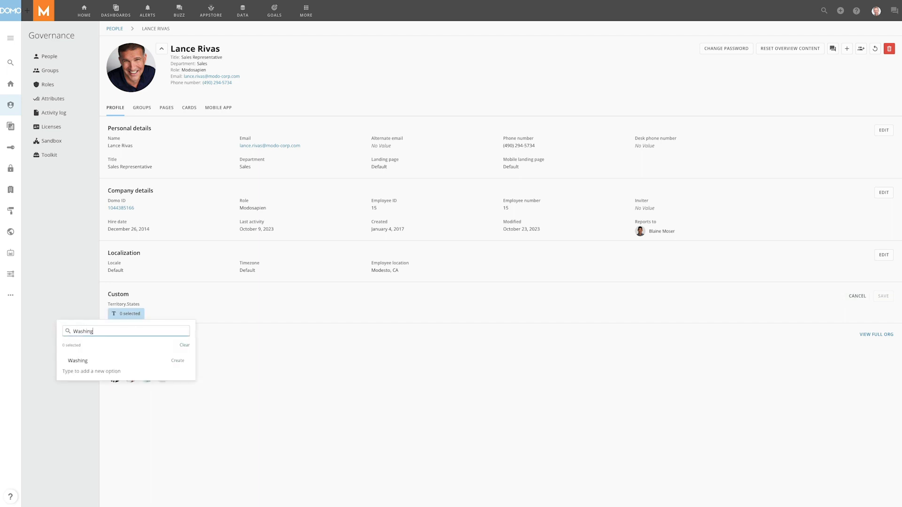
text(ton)
click(178, 360)
double_click(133, 331)
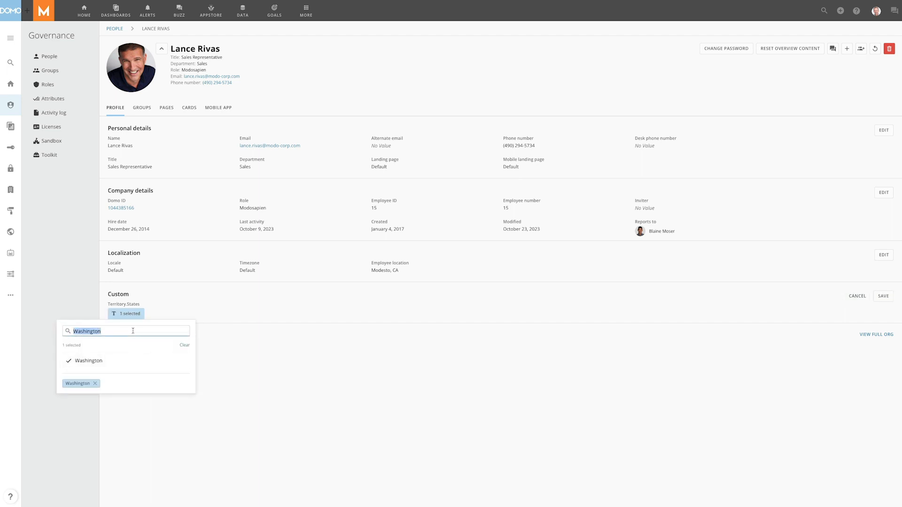
text(Oregon)
click(178, 360)
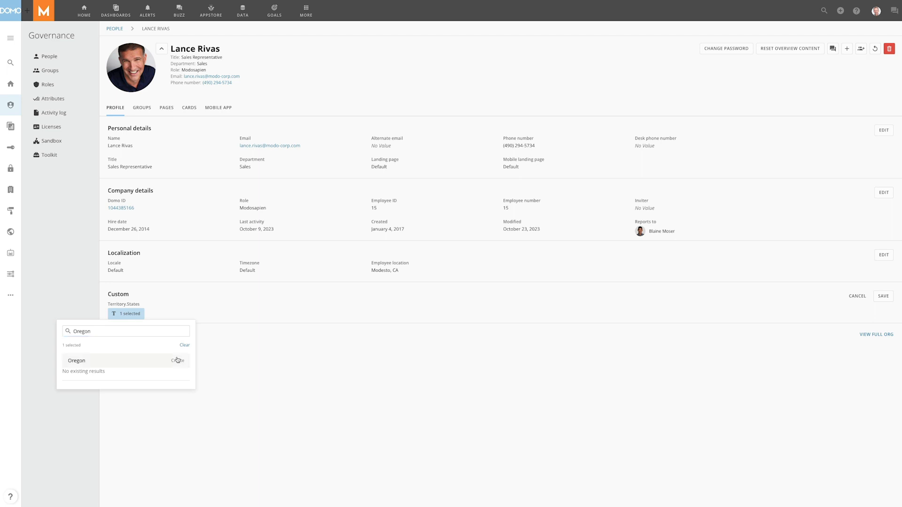
double_click(132, 331)
text(California)
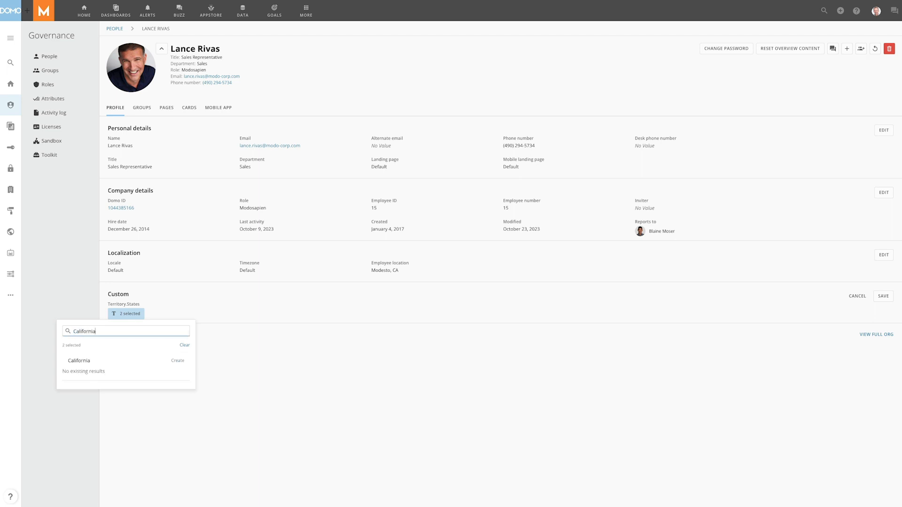
click(177, 360)
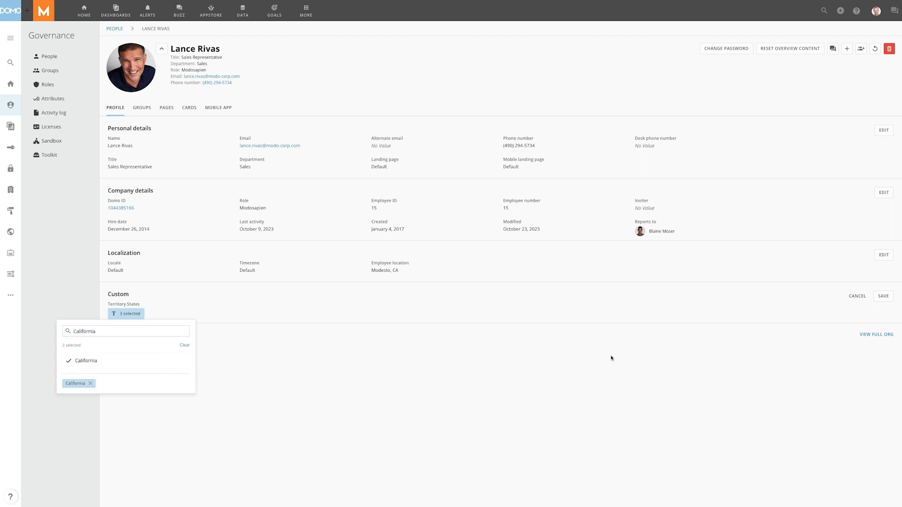
click(882, 297)
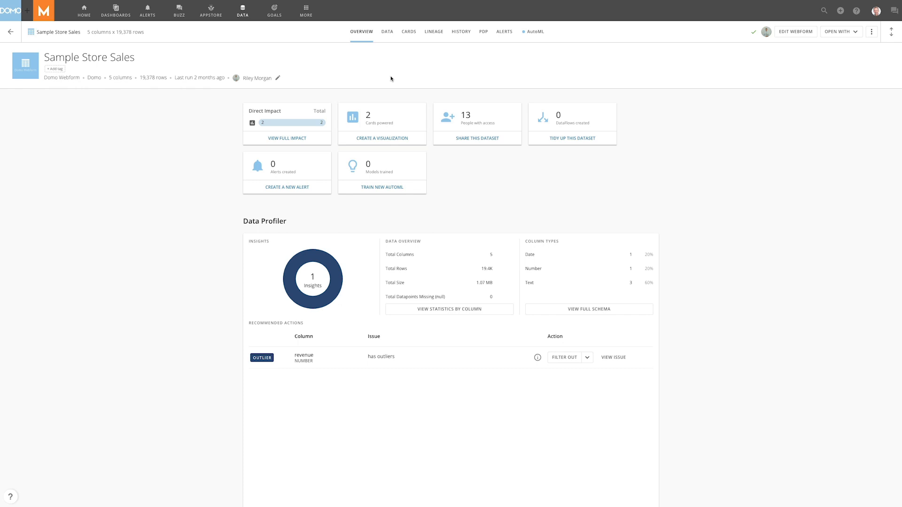
- Add a personalized data permissions policy named "Restrict to Territory States" to the Sample Store Sales dataset
click(483, 32)
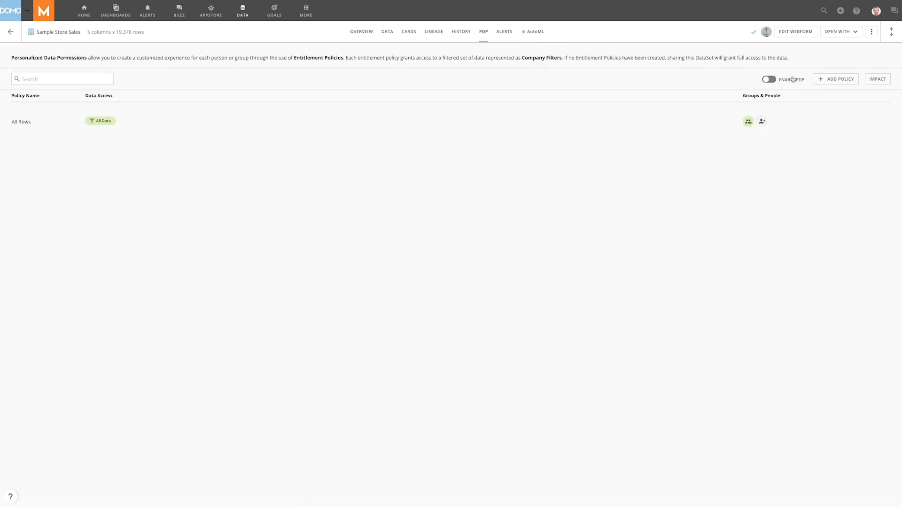
click(825, 79)
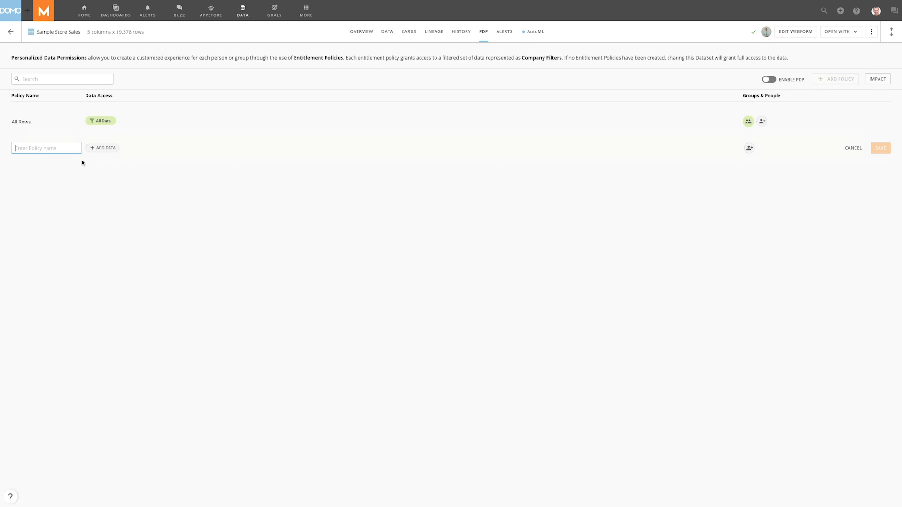
text(Restrict to Territory States)
- Give the policy data access on the state column, filtered by the managed attribute Territory.States with case ignored
click(100, 150)
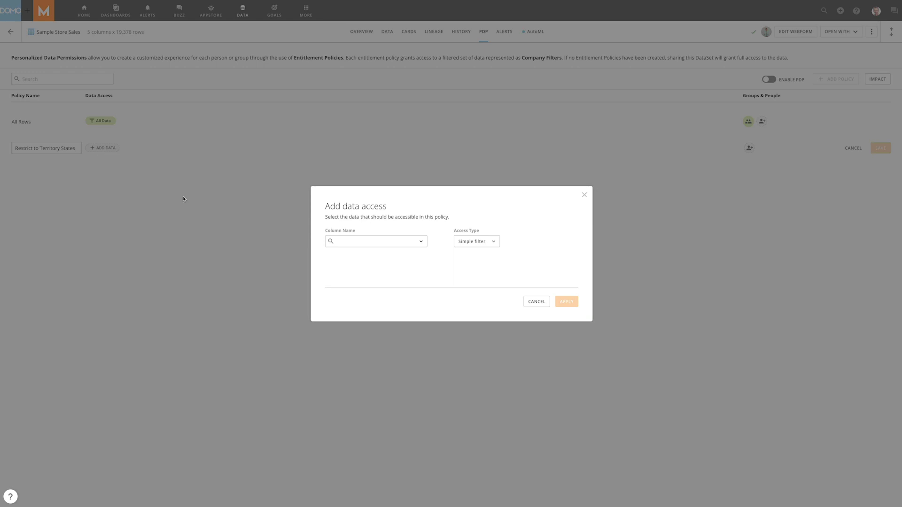
click(352, 242)
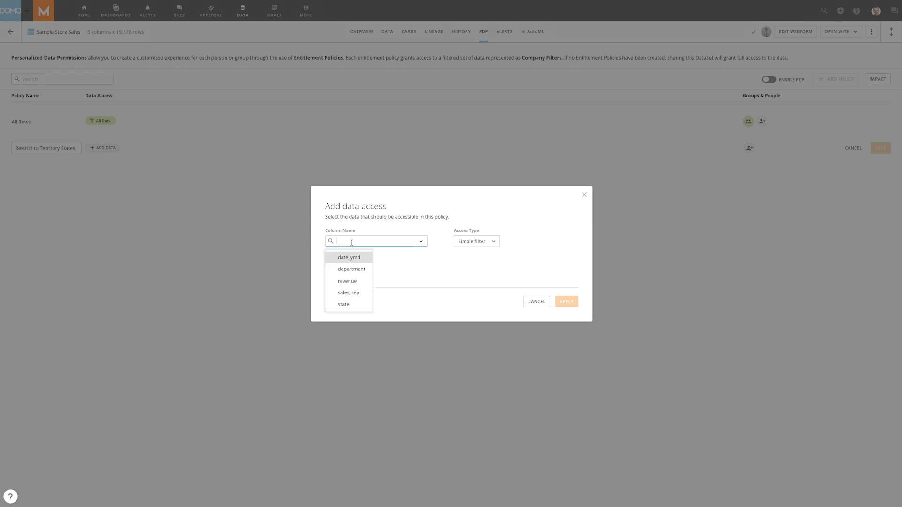
click(350, 306)
click(469, 187)
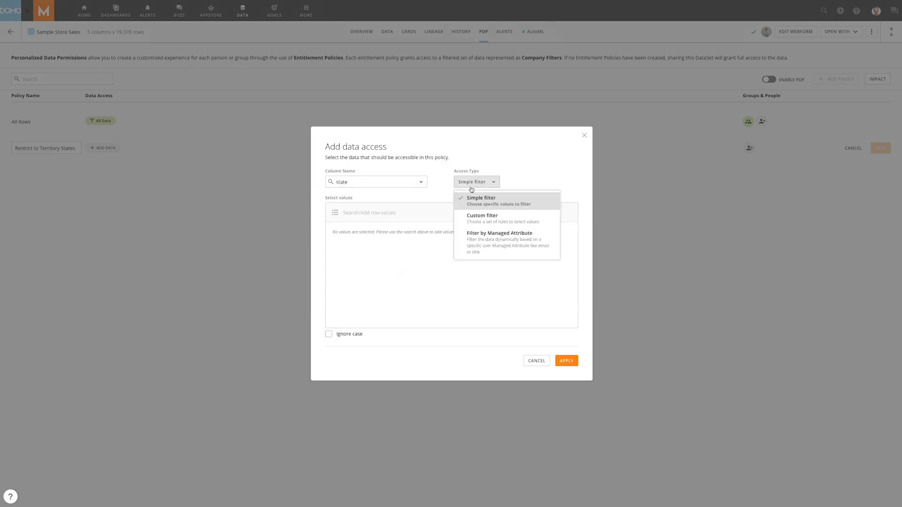
click(475, 238)
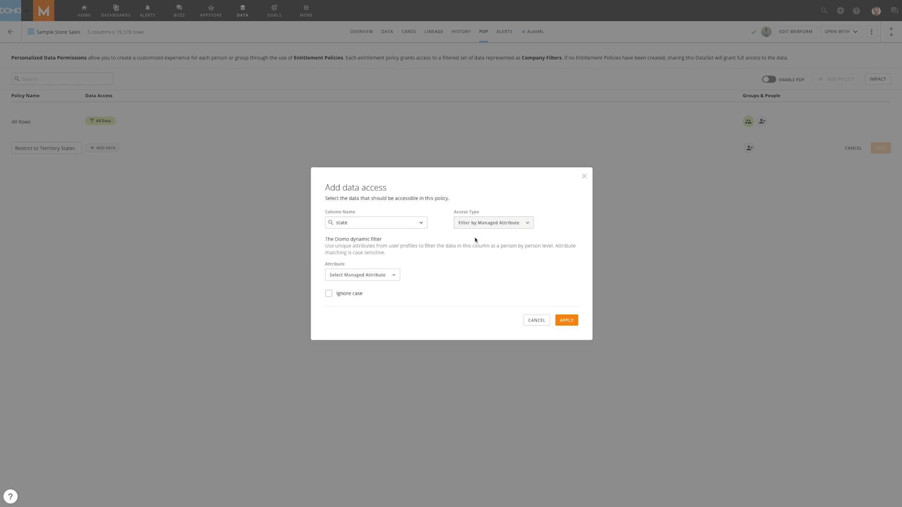
click(395, 276)
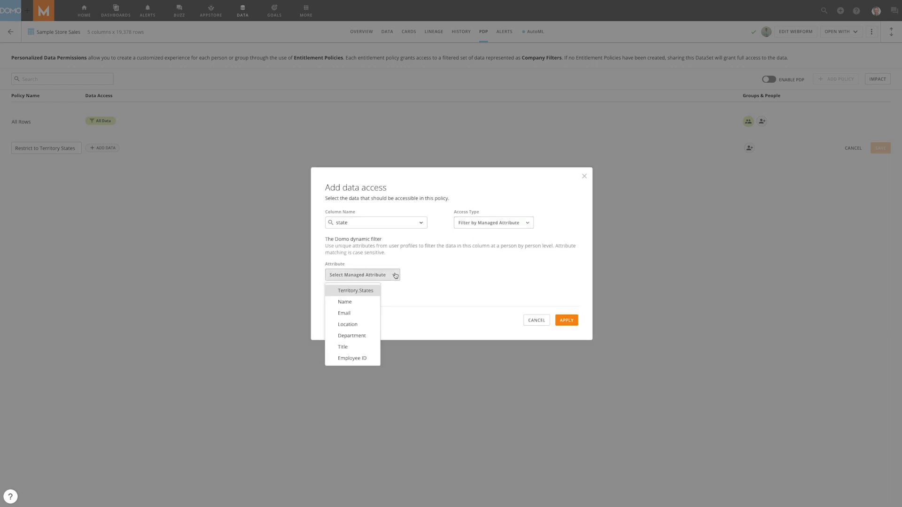
click(368, 291)
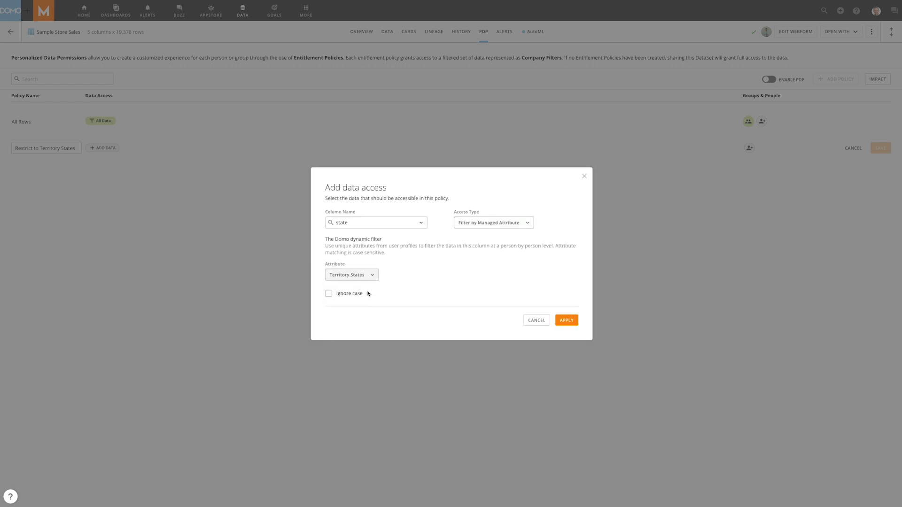
click(328, 294)
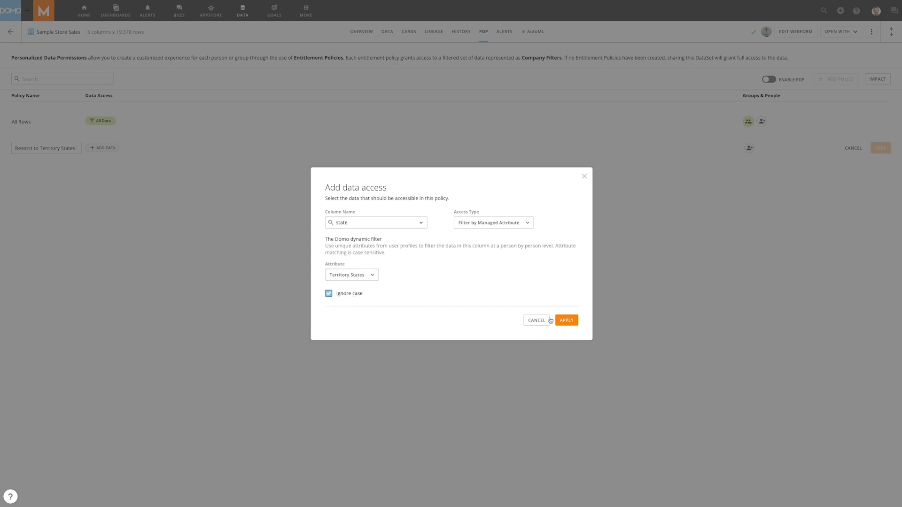
click(565, 320)
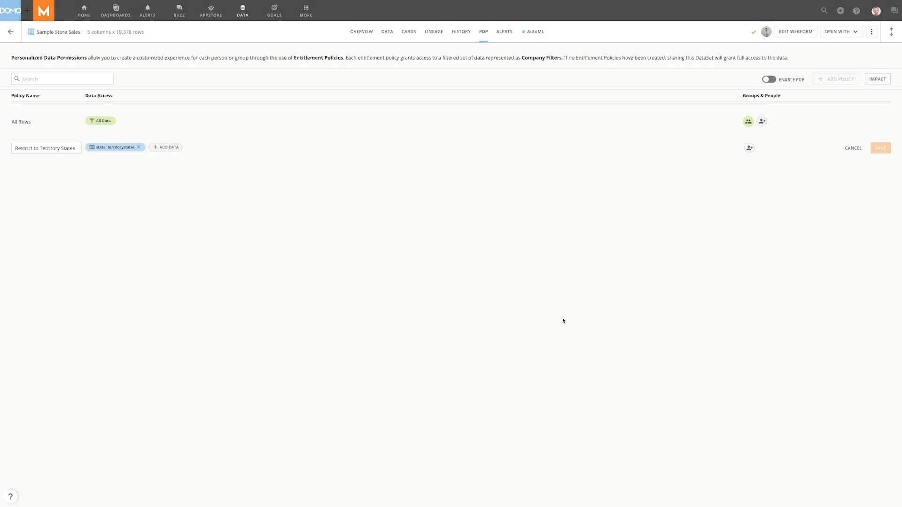
- Give everyone with DataSet access membership in the Restrict to Territory States policy, and save the policy
click(749, 148)
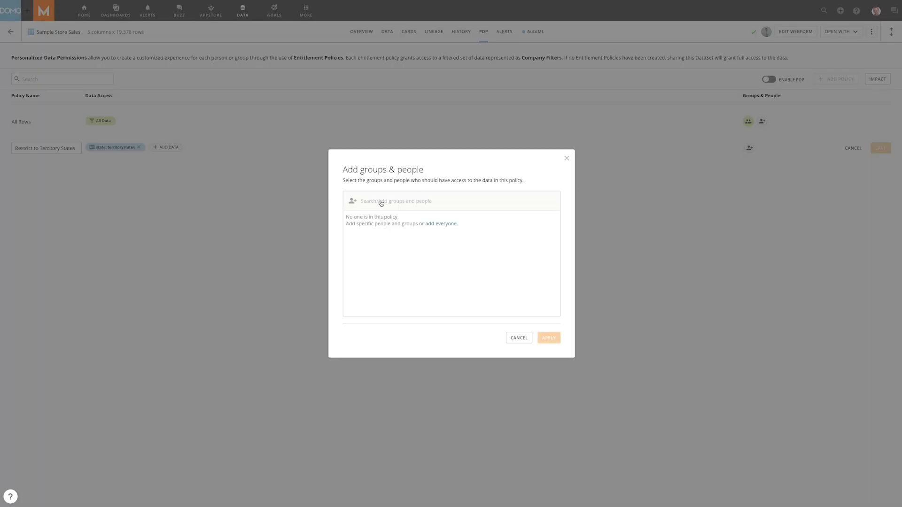
click(440, 224)
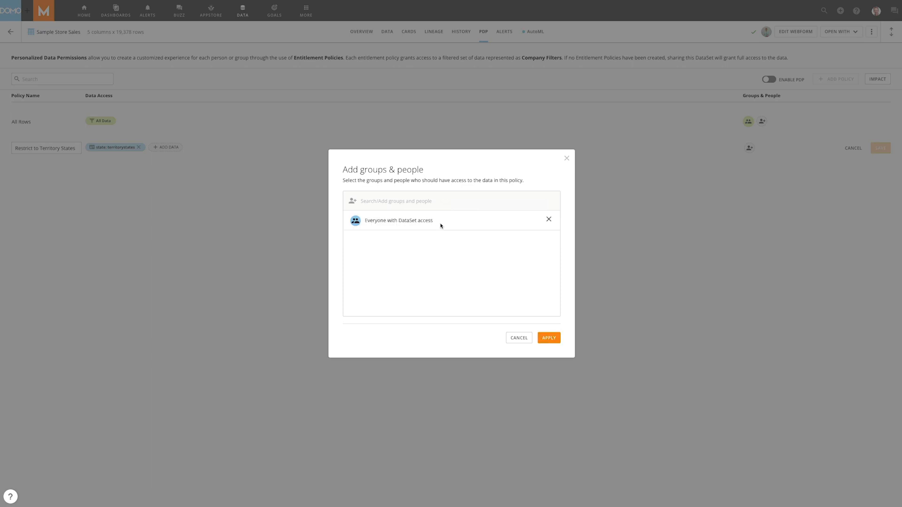
click(548, 338)
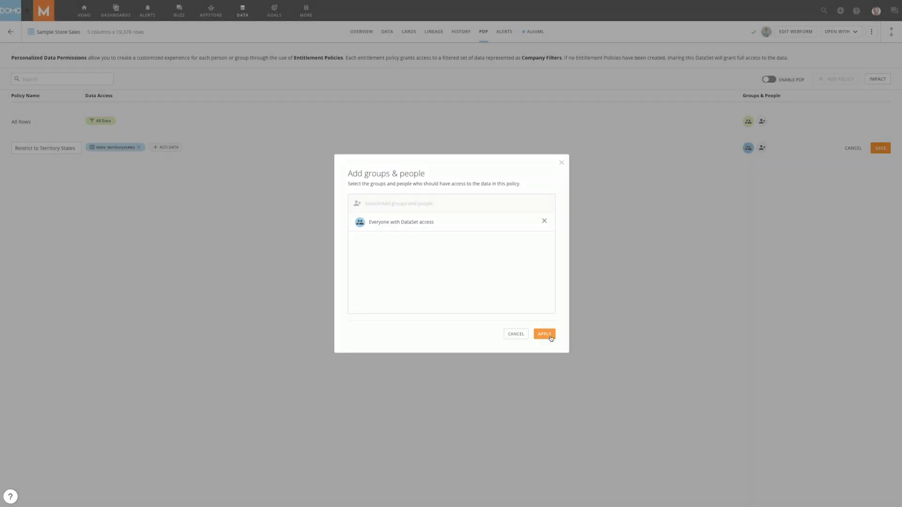
click(879, 151)
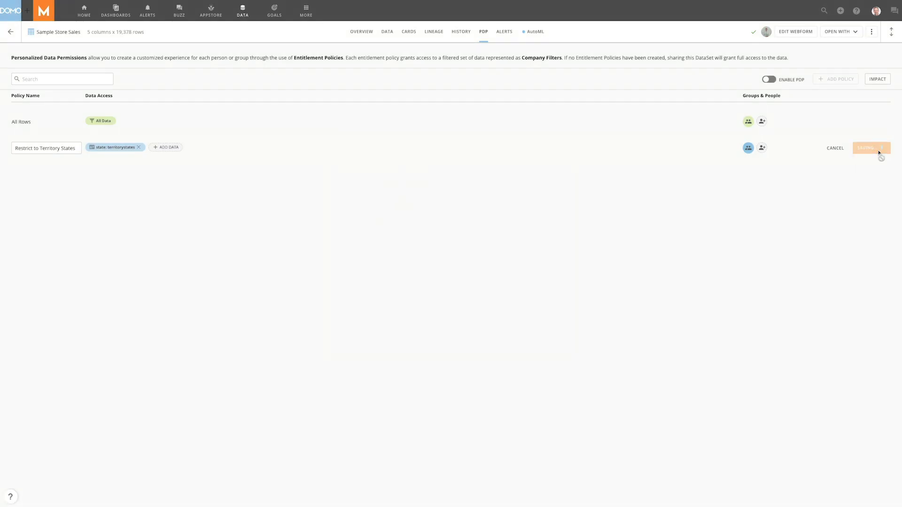
- Preview the data the Restrict to Territory States policy exposes for the sales representative and for a second person, and close the preview
click(867, 150)
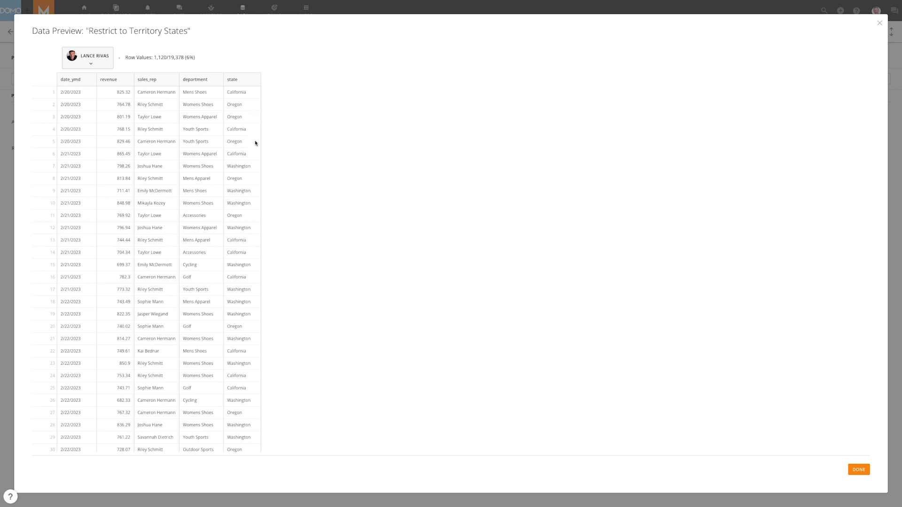
click(95, 62)
click(103, 120)
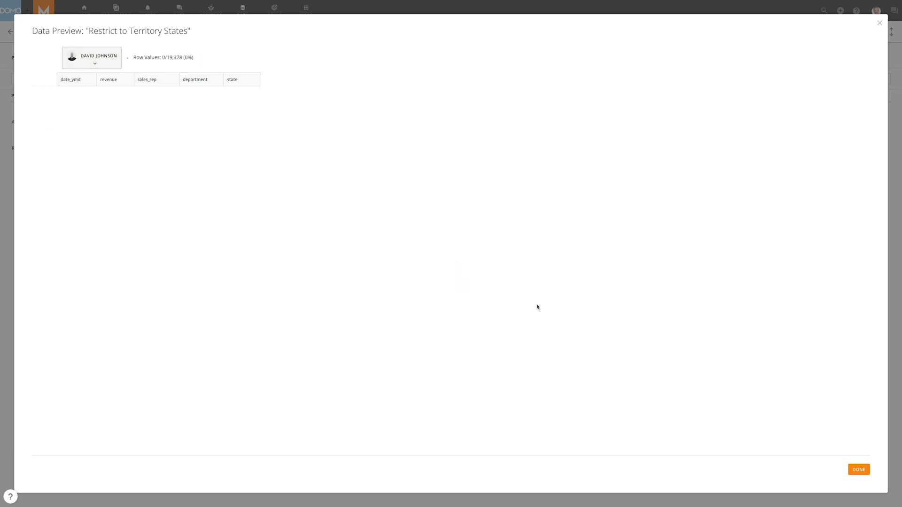
click(853, 468)
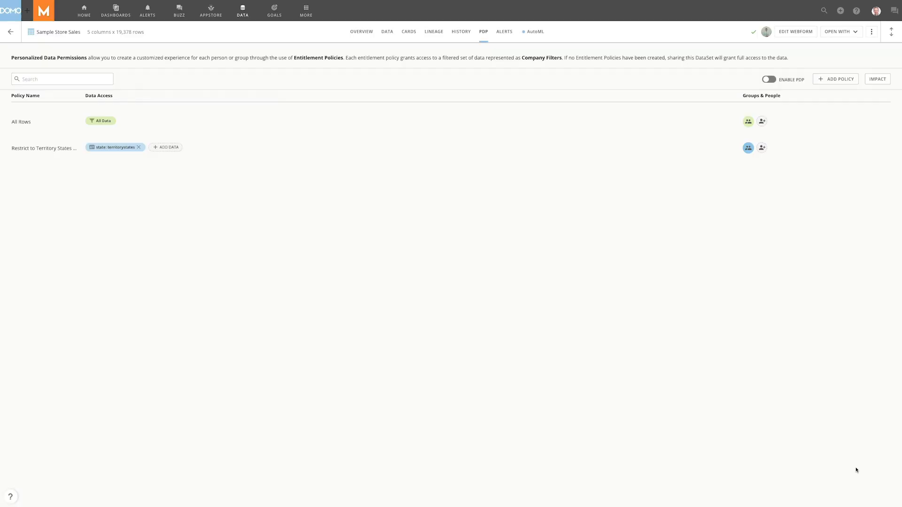
- Enable personalized data permissions on the Sample Store Sales dataset, and open the impact overview for its policies
click(772, 83)
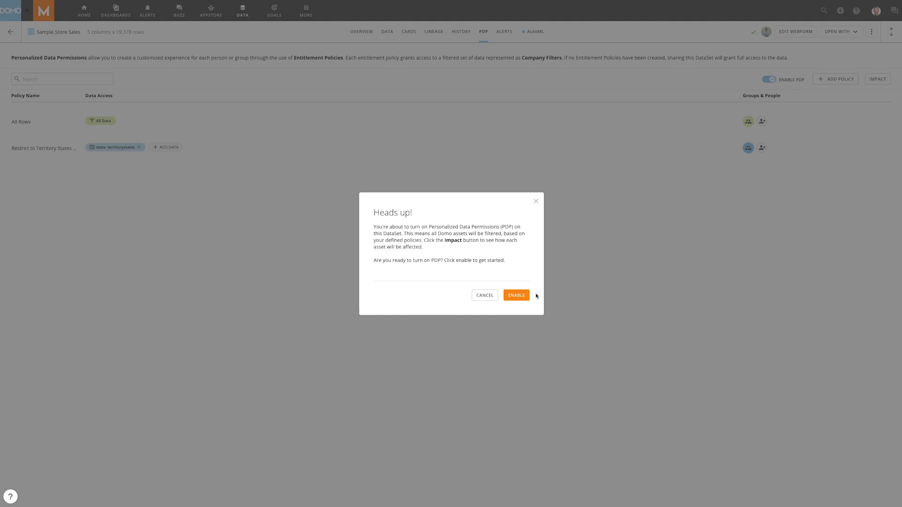
click(521, 301)
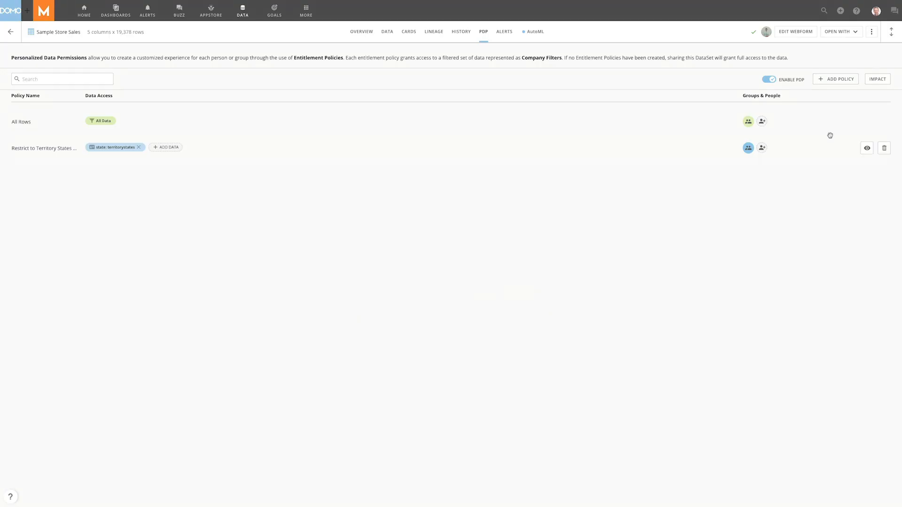
click(876, 81)
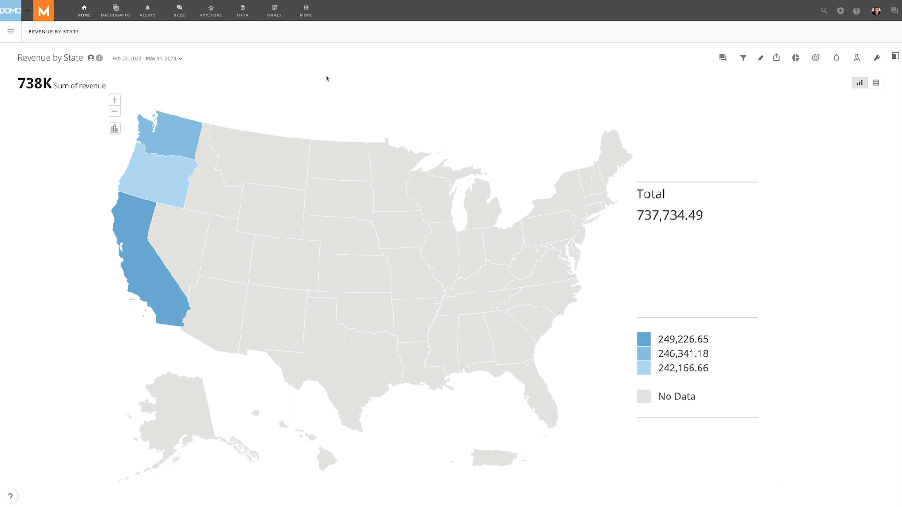
- Inspect the revenue of Oregon and California on the Revenue by State map as the sales representative
mouse_move(160, 170)
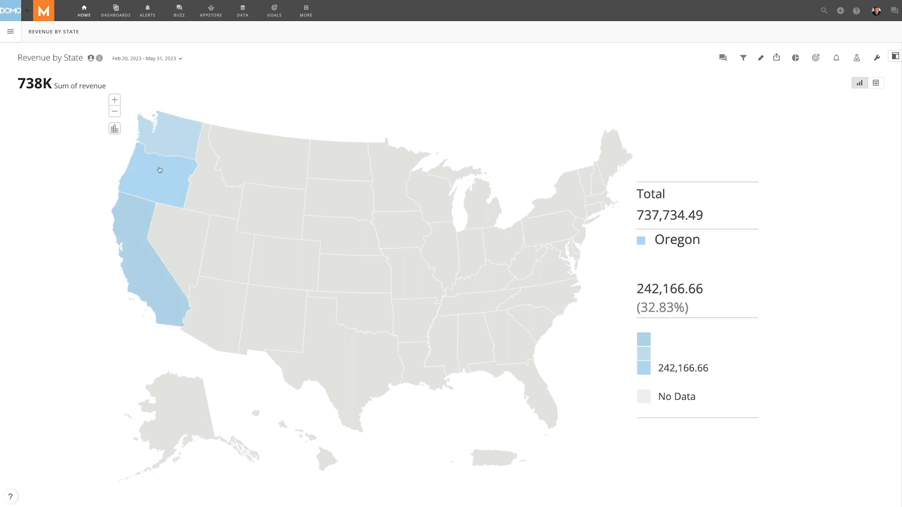
mouse_move(136, 218)
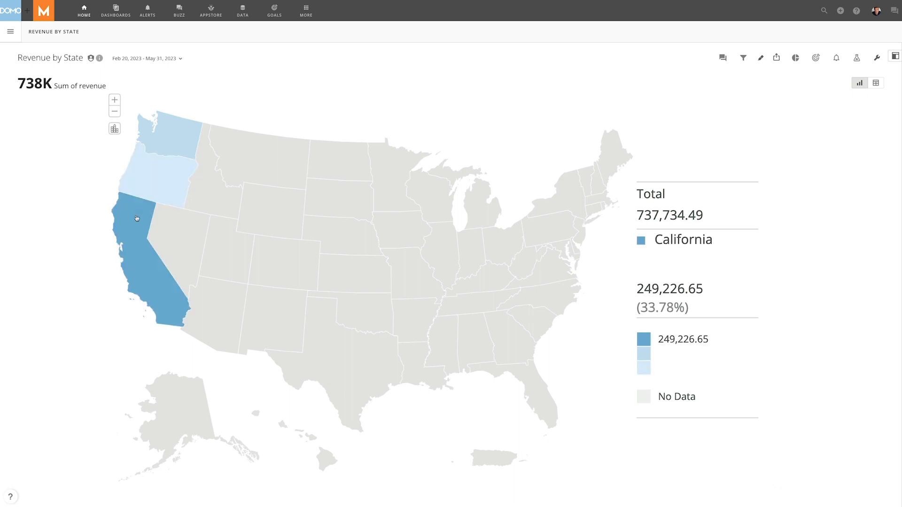